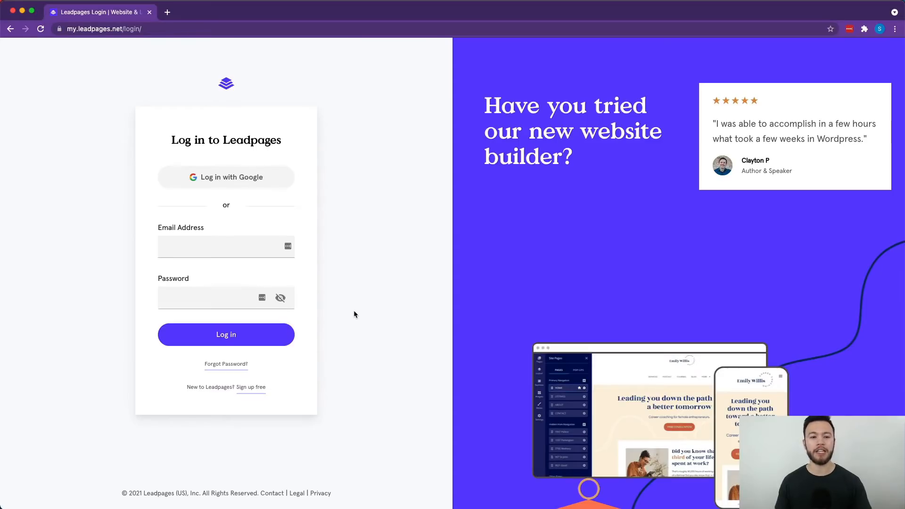
- Reach the Leadpages pricing page and view the free-trial subscription plans
{"action": "left_click", "coordinate": [261, 390]}
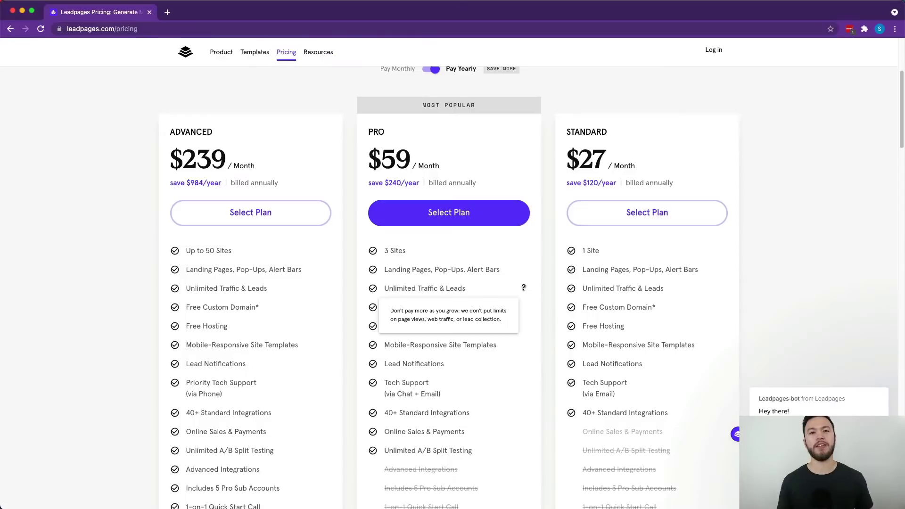
{"action": "left_click", "coordinate": [465, 366]}
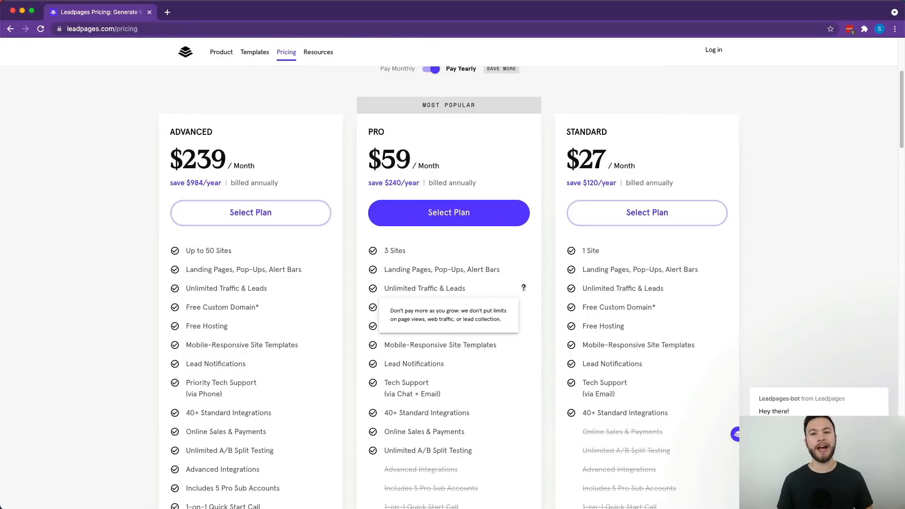
{"action": "scroll", "coordinate": [563, 348], "scroll_direction": "down", "scroll_amount": 2}
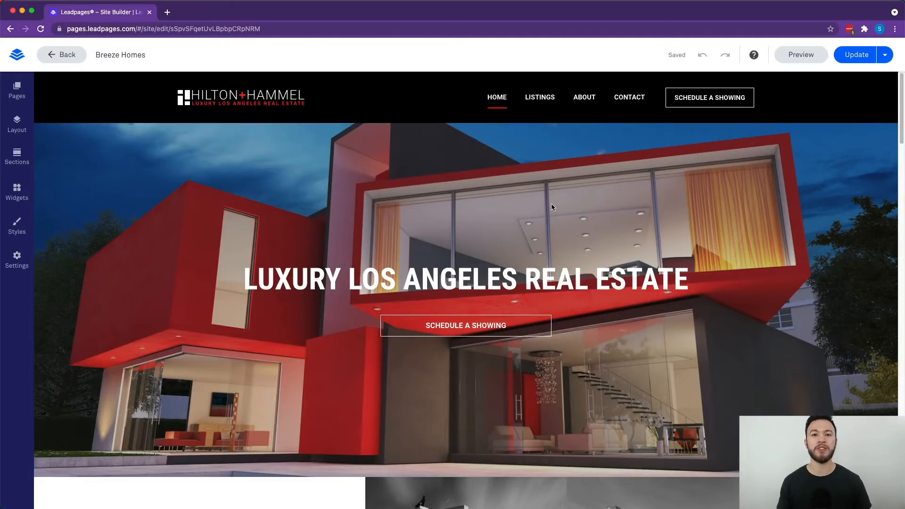
{"action": "scroll", "coordinate": [552, 206], "scroll_direction": "down", "scroll_amount": 2}
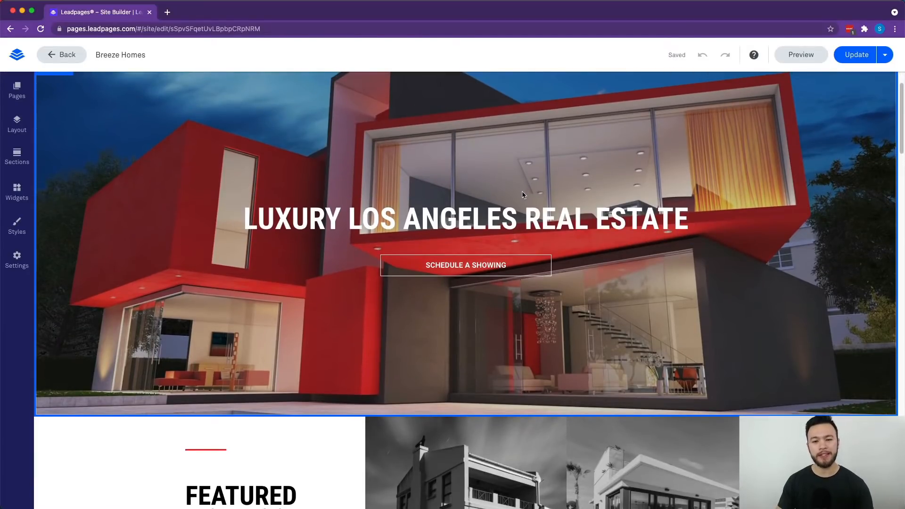
{"action": "mouse_move", "coordinate": [466, 219]}
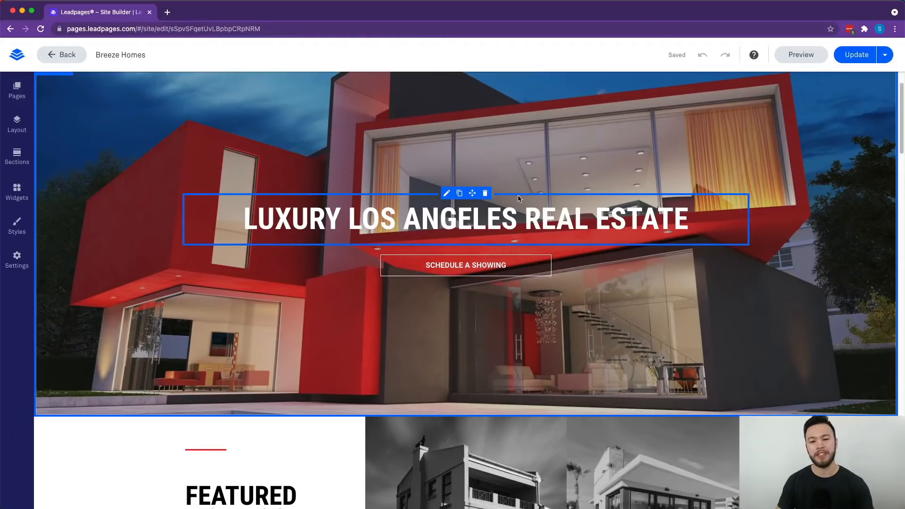
{"action": "scroll", "coordinate": [517, 200], "scroll_direction": "up", "scroll_amount": 1}
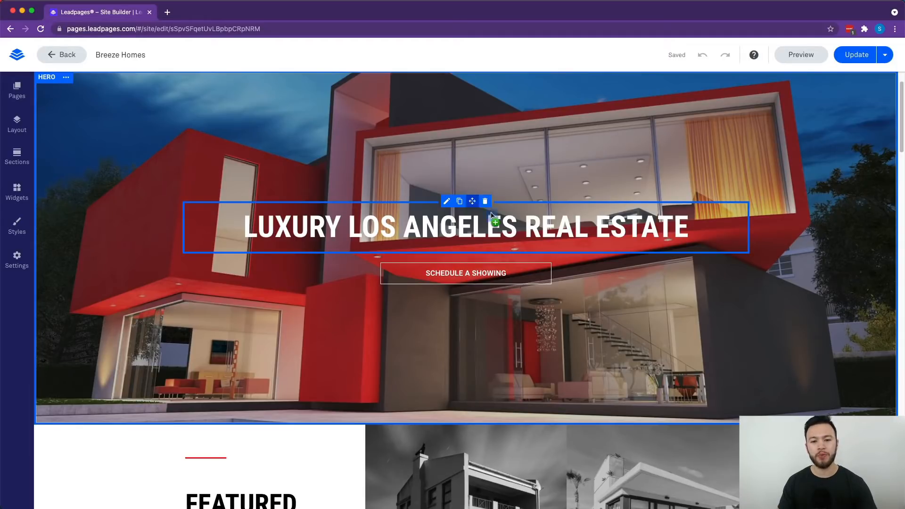
{"action": "left_click_drag", "start_coordinate": [473, 202], "coordinate": [488, 292]}
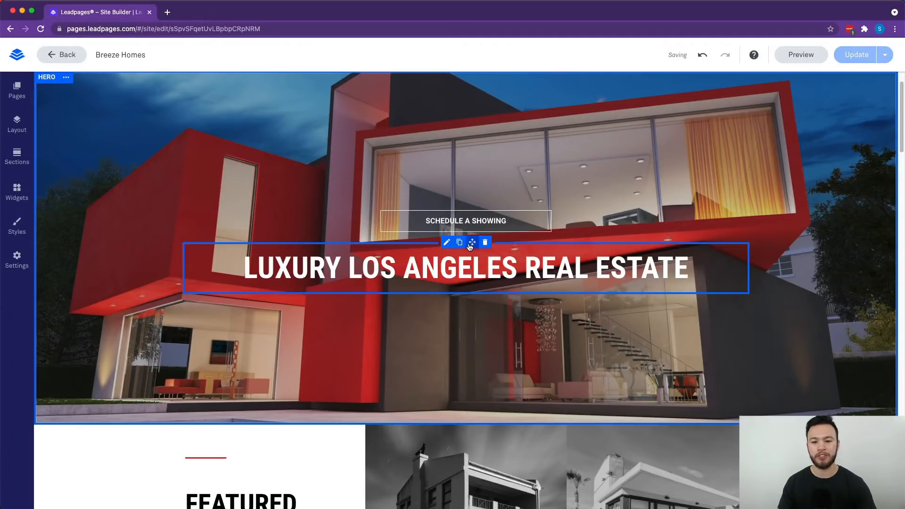
{"action": "left_click_drag", "start_coordinate": [473, 242], "coordinate": [446, 218]}
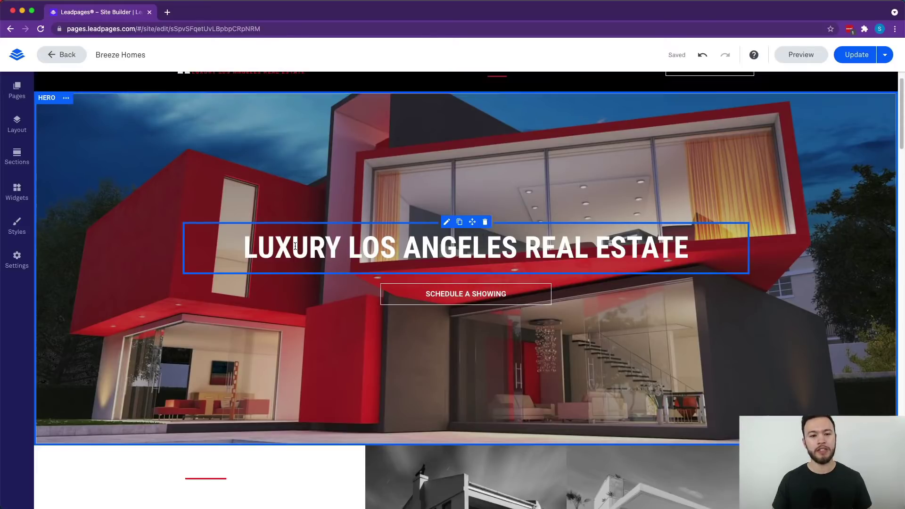
{"action": "left_click", "coordinate": [446, 222]}
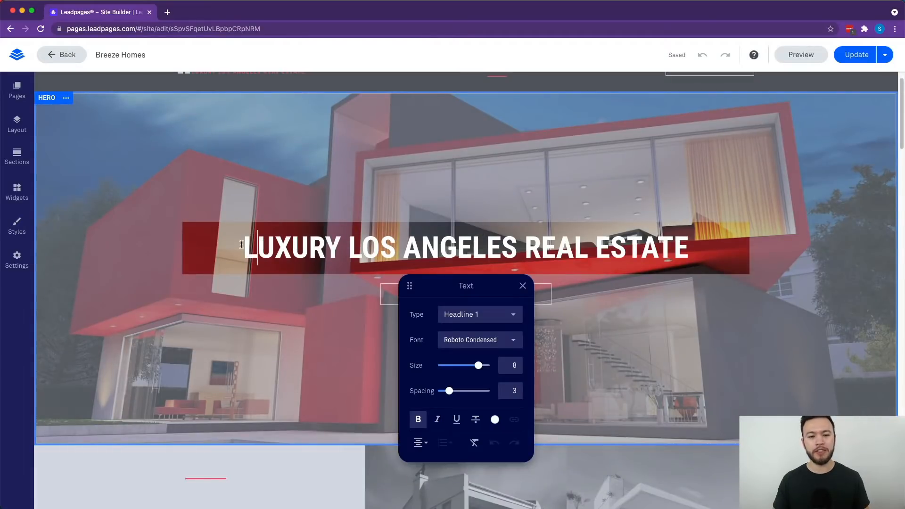
{"action": "left_click_drag", "start_coordinate": [243, 247], "coordinate": [695, 243]}
{"action": "left_click", "coordinate": [383, 198]}
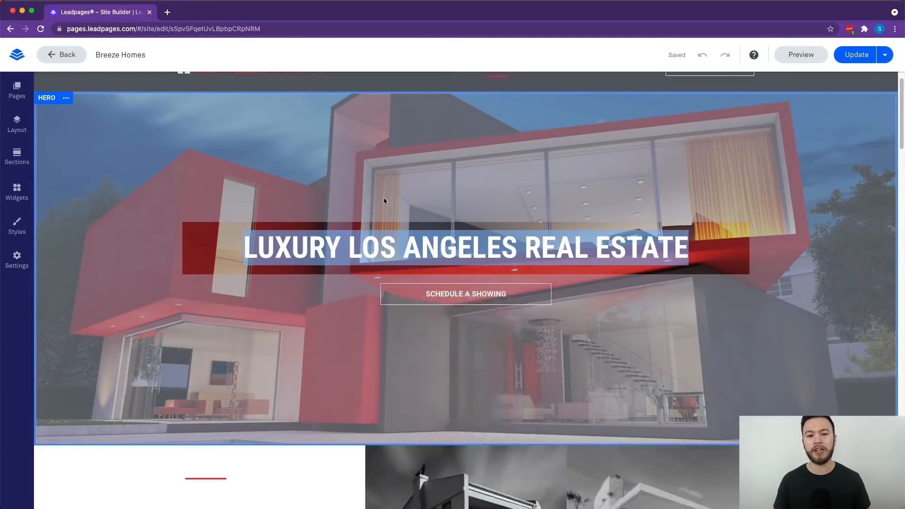
{"action": "scroll", "coordinate": [304, 242], "scroll_direction": "down", "scroll_amount": 2}
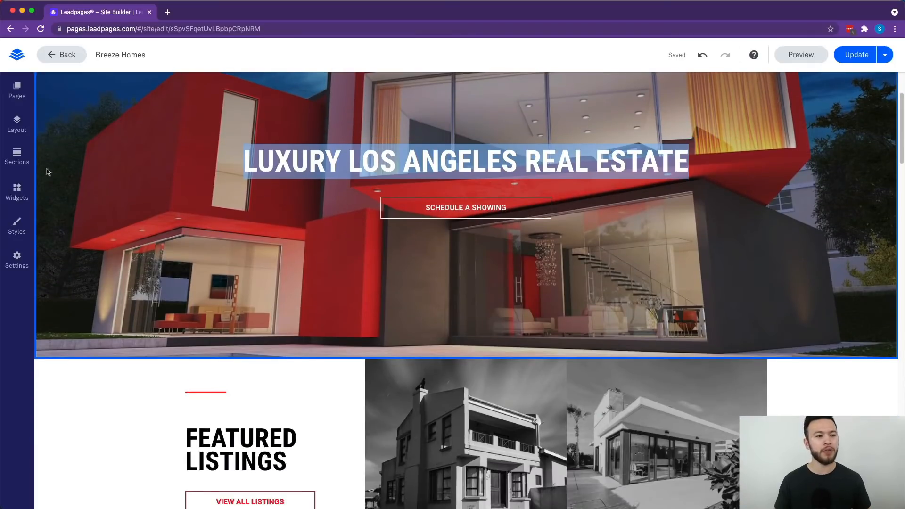
{"action": "left_click", "coordinate": [17, 156]}
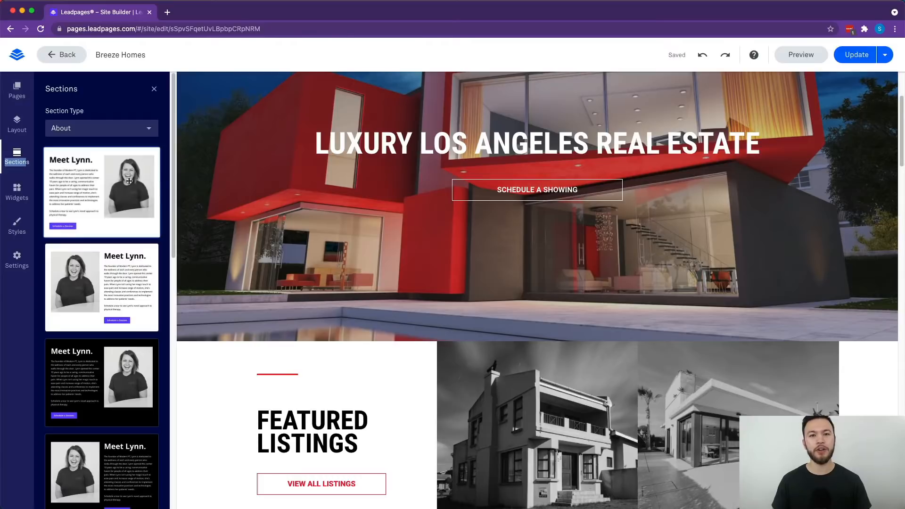
{"action": "left_click_drag", "start_coordinate": [132, 181], "coordinate": [463, 355]}
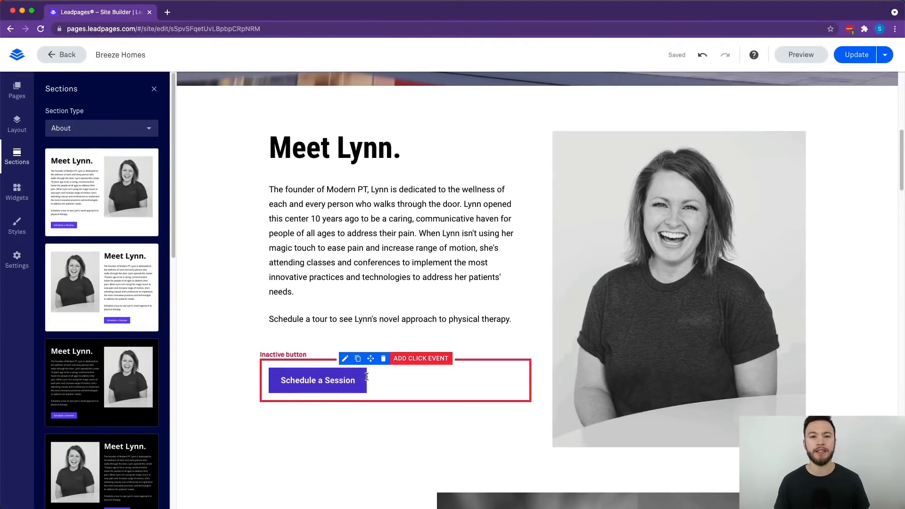
{"action": "key", "text": "ctrl+z"}
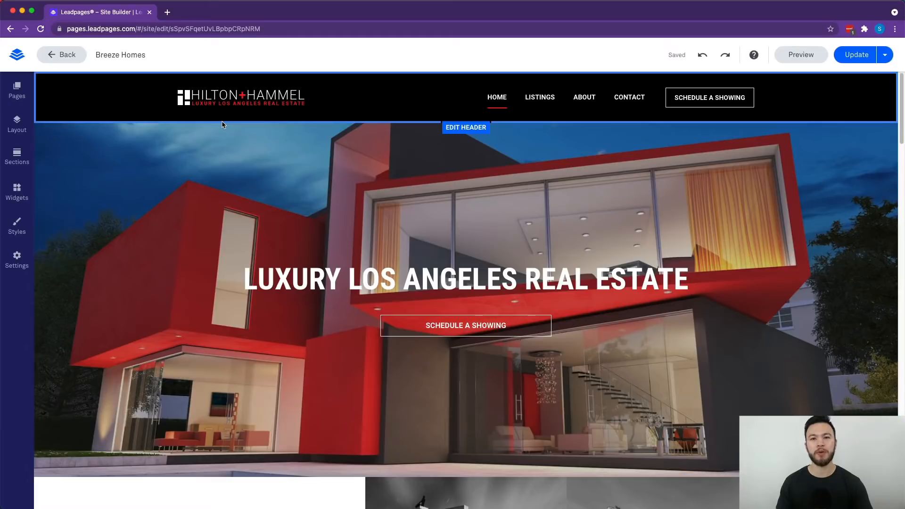
{"action": "left_click", "coordinate": [17, 125]}
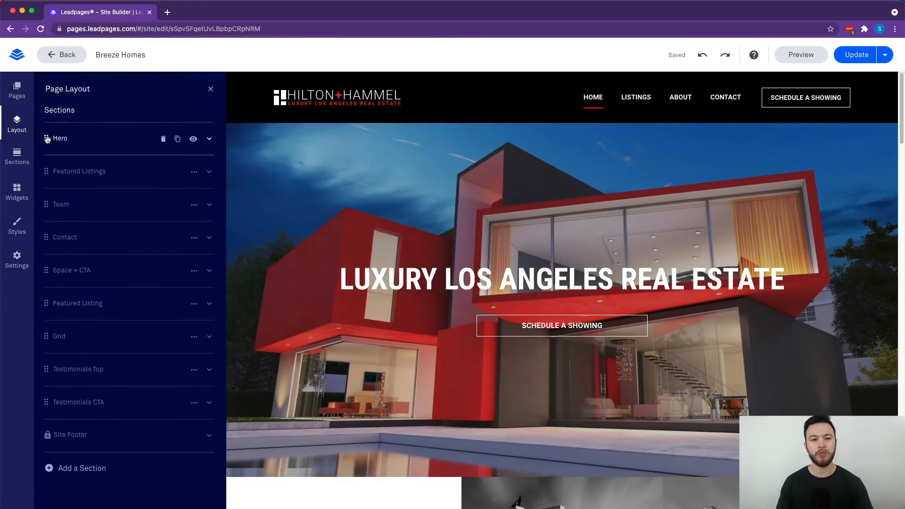
{"action": "left_click_drag", "start_coordinate": [47, 139], "coordinate": [55, 176]}
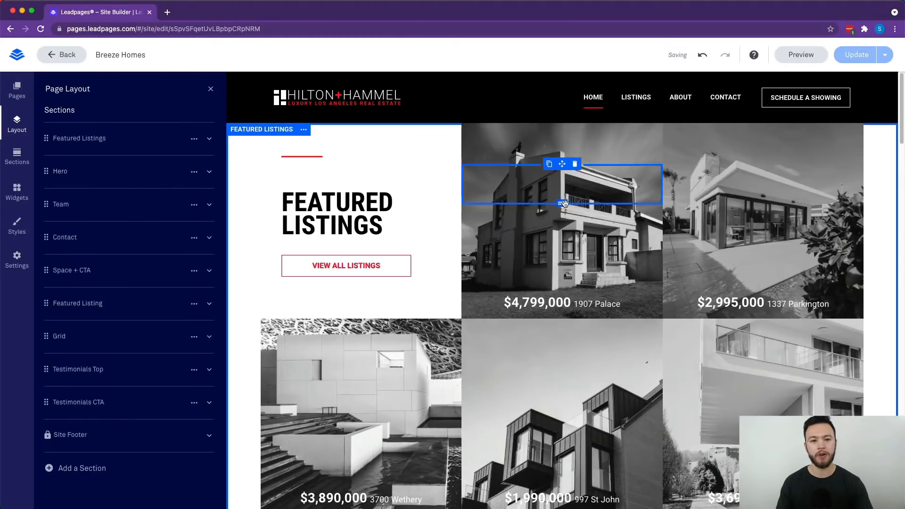
{"action": "scroll", "coordinate": [547, 348], "scroll_direction": "down", "scroll_amount": 5}
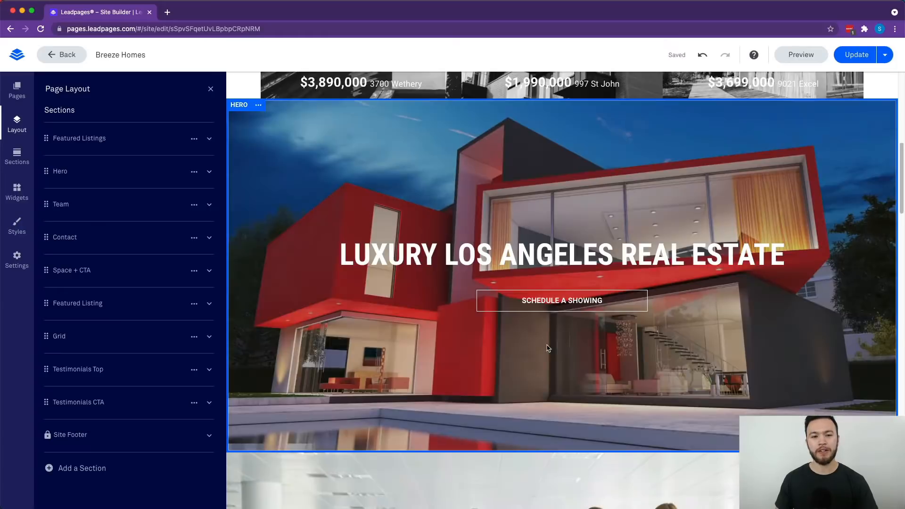
{"action": "mouse_move", "coordinate": [179, 172]}
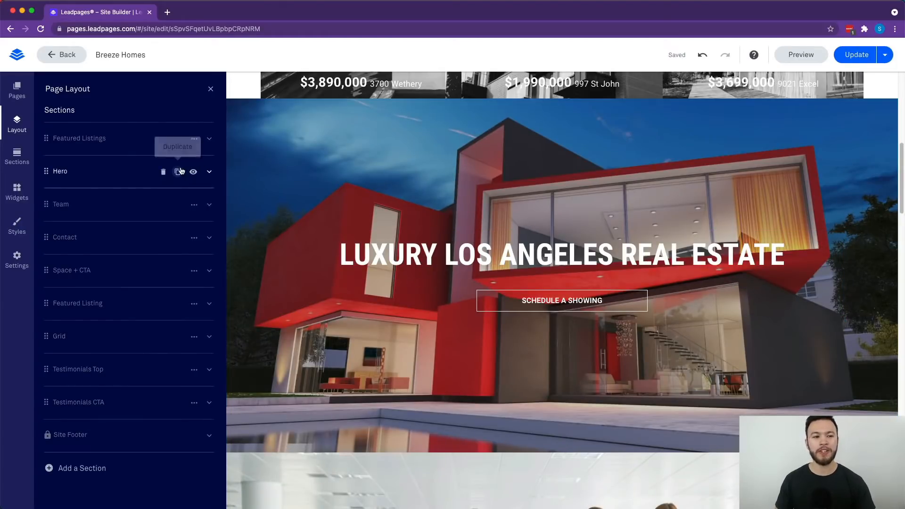
{"action": "left_click_drag", "start_coordinate": [46, 172], "coordinate": [45, 138]}
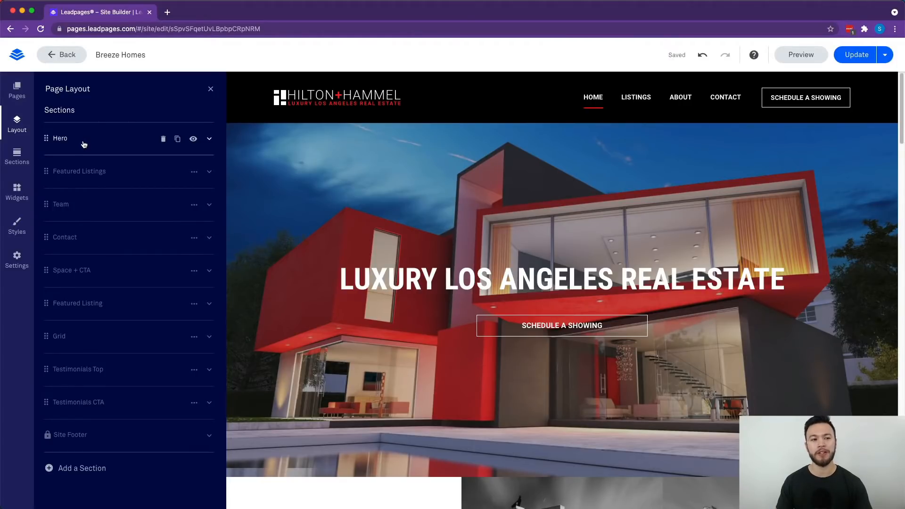
{"action": "left_click", "coordinate": [83, 144]}
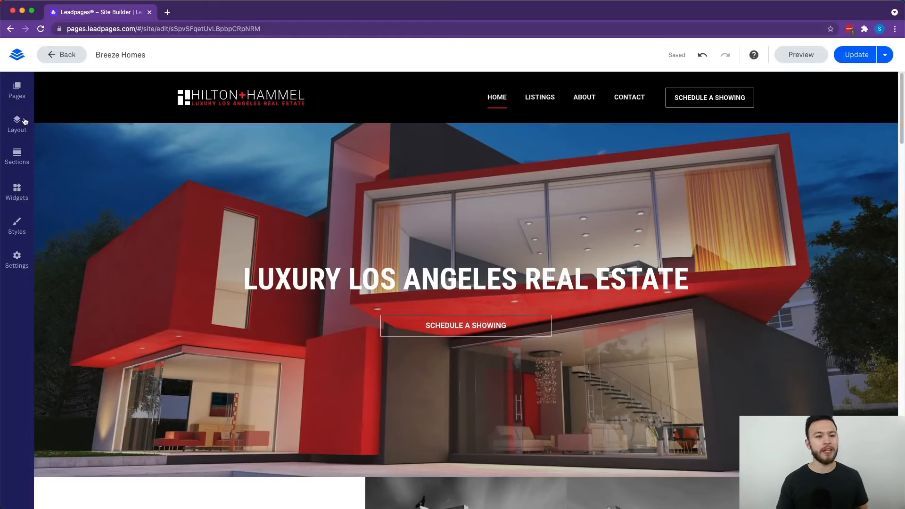
- Show the site's page list, nudge HOME in the navigation, and bring up the 404 Error Page
{"action": "left_click", "coordinate": [18, 91]}
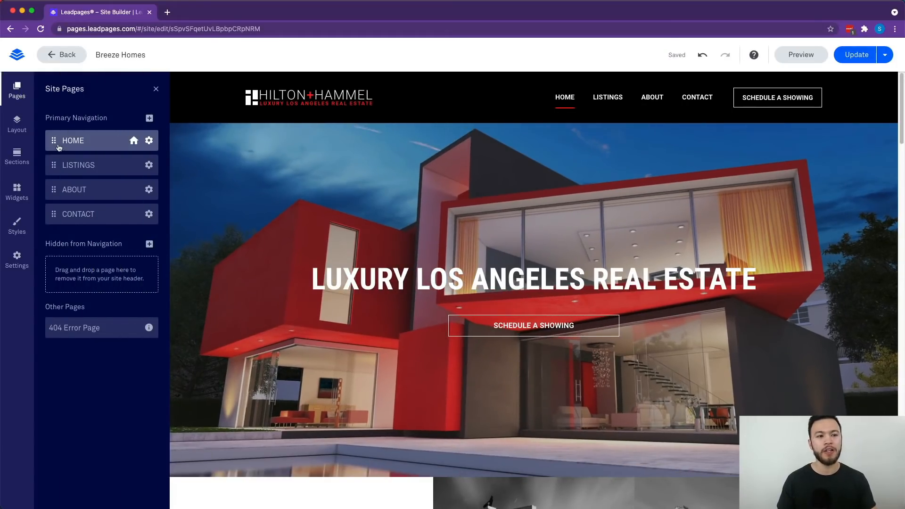
{"action": "mouse_move", "coordinate": [55, 144]}
{"action": "left_mouse_down"}
{"action": "mouse_move", "coordinate": [55, 168]}
{"action": "mouse_move", "coordinate": [56, 144]}
{"action": "left_mouse_up"}
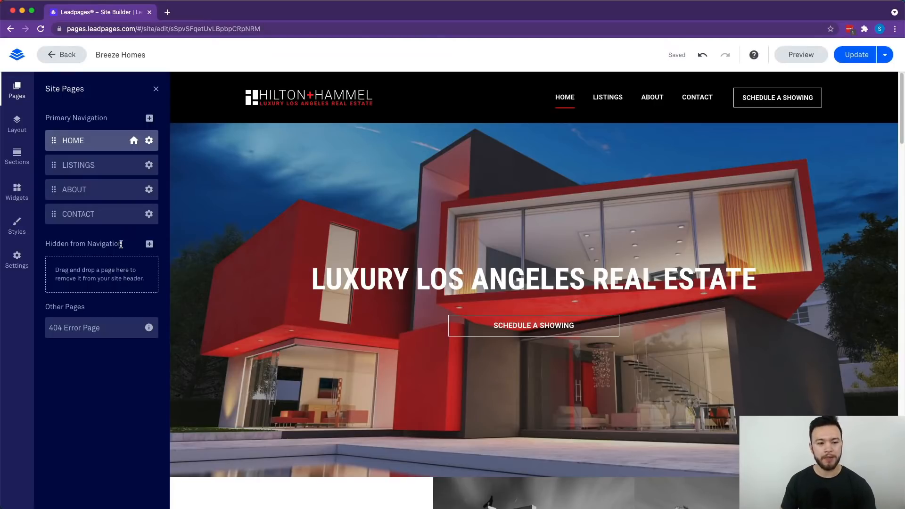
{"action": "left_click", "coordinate": [100, 332]}
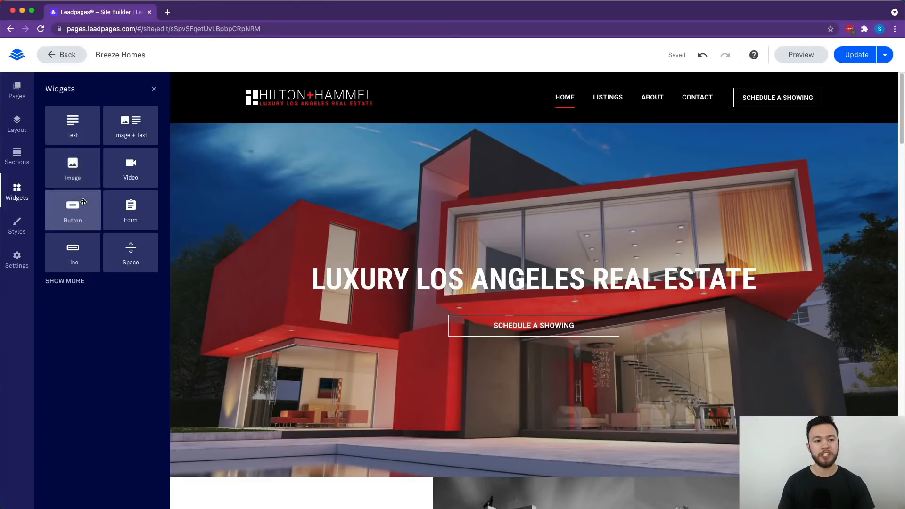
{"action": "left_click_drag", "start_coordinate": [157, 179], "coordinate": [401, 364]}
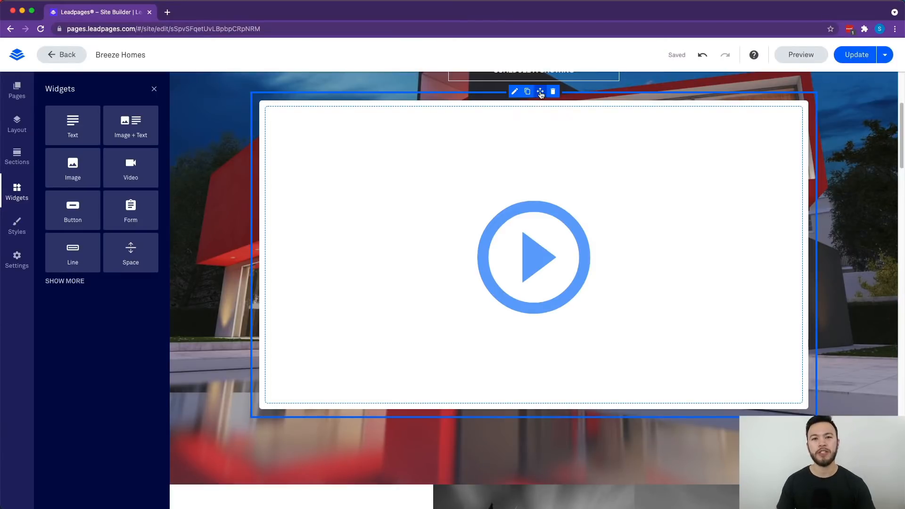
{"action": "left_click", "coordinate": [481, 208]}
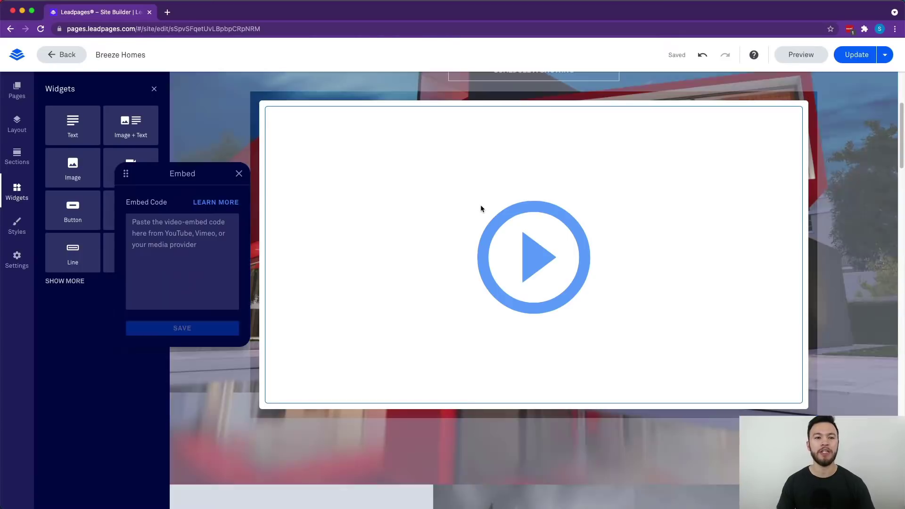
{"action": "left_click", "coordinate": [181, 250]}
{"action": "key", "text": "ctrl+z"}
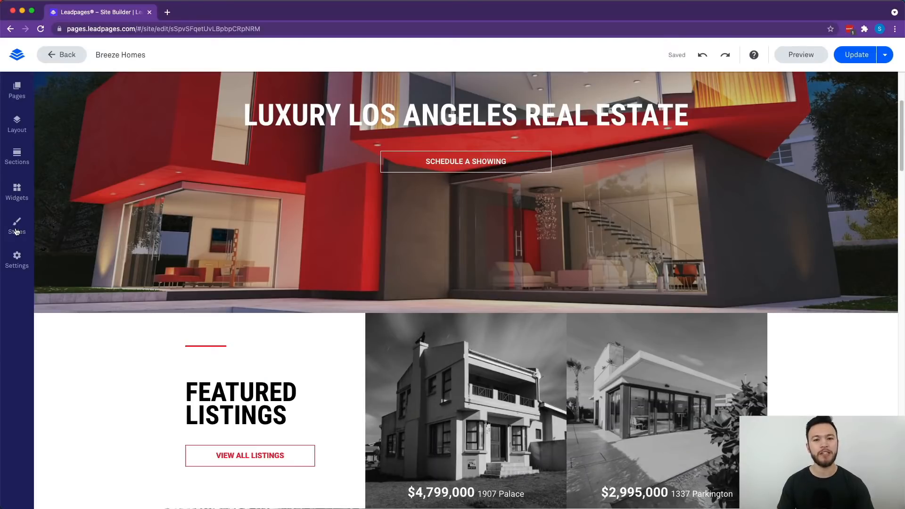
{"action": "left_click", "coordinate": [16, 232]}
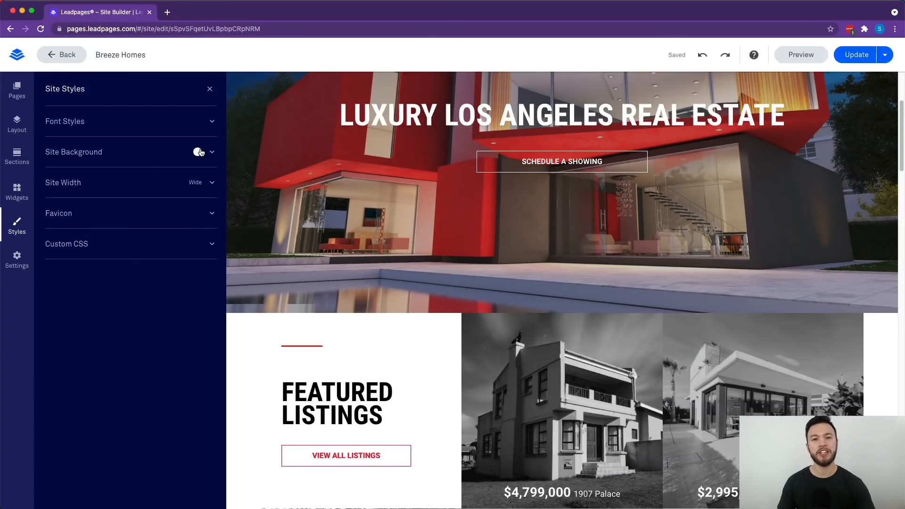
{"action": "left_click", "coordinate": [212, 126]}
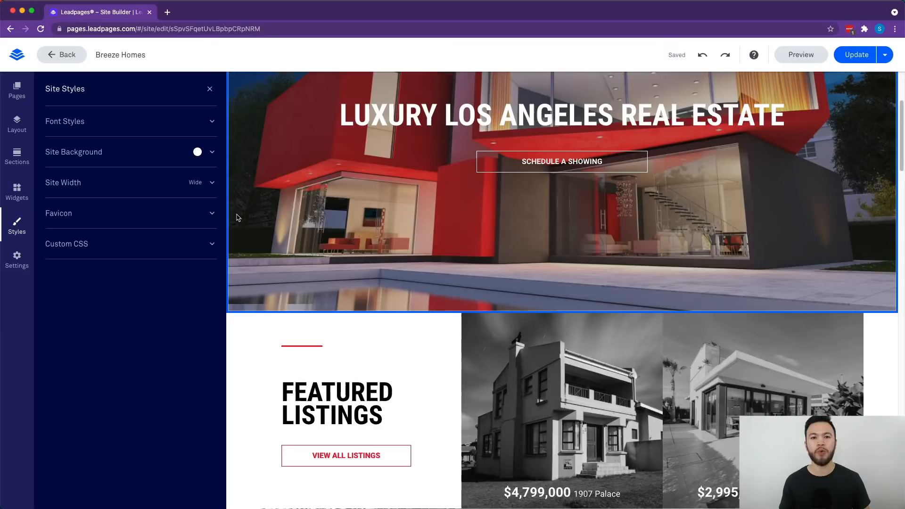
{"action": "left_click", "coordinate": [237, 218]}
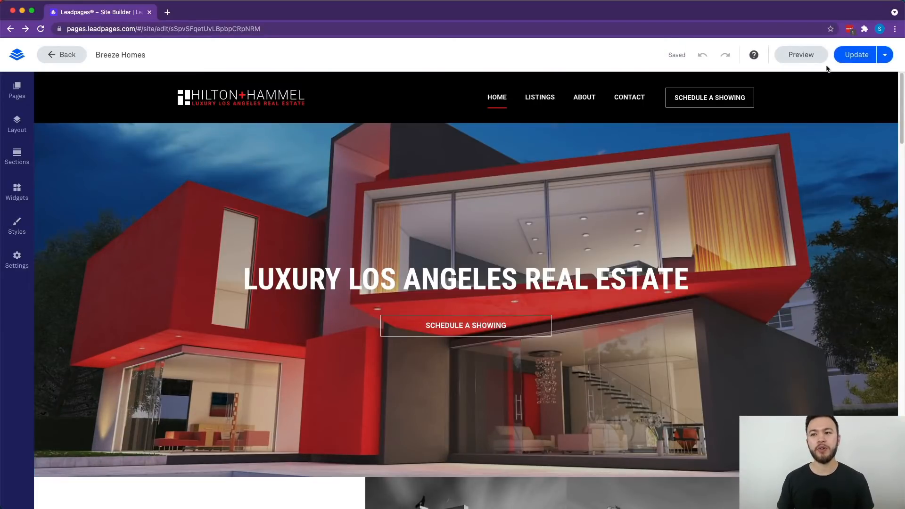
- Preview Breeze Homes as visitors see it, then exit the preview back to editing
{"action": "left_click", "coordinate": [801, 55]}
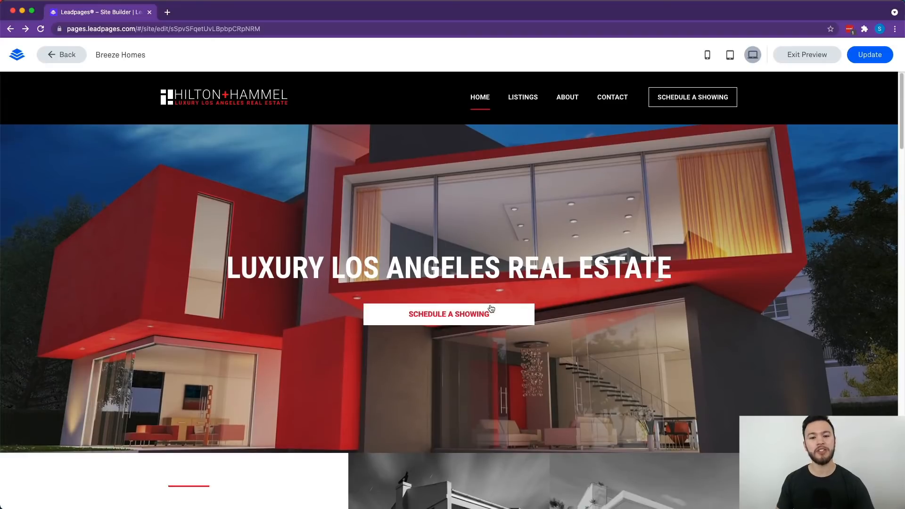
{"action": "scroll", "coordinate": [488, 311], "scroll_direction": "down", "scroll_amount": 1}
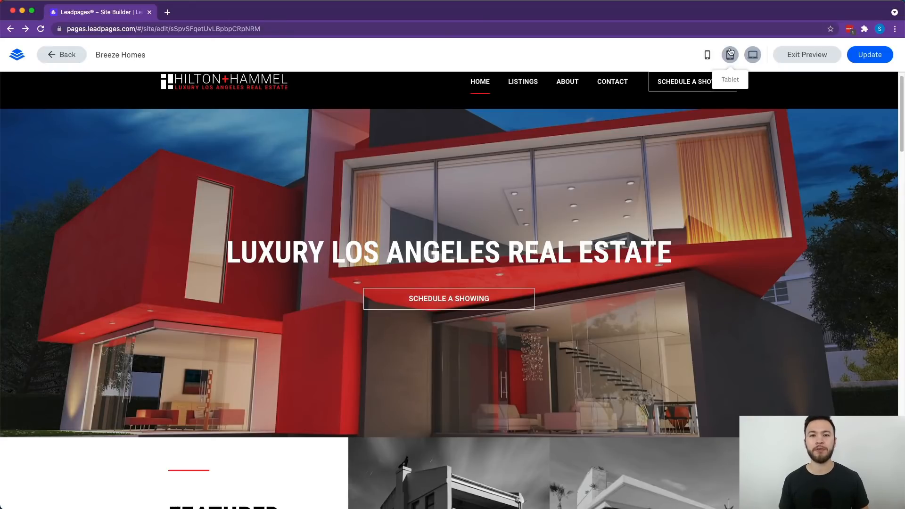
{"action": "left_click", "coordinate": [807, 54]}
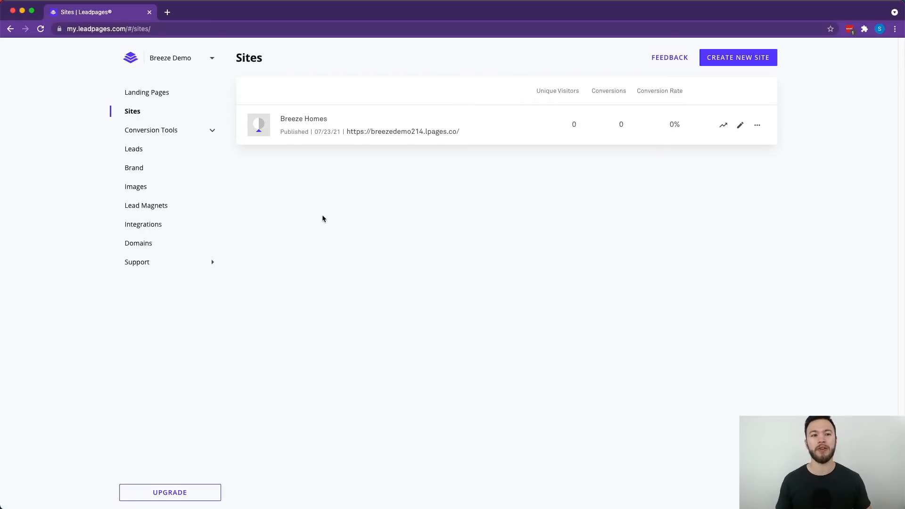
- From the Sites dashboard, show the Breeze Homes analytics with views, visitors and conversions
{"action": "left_click", "coordinate": [152, 91]}
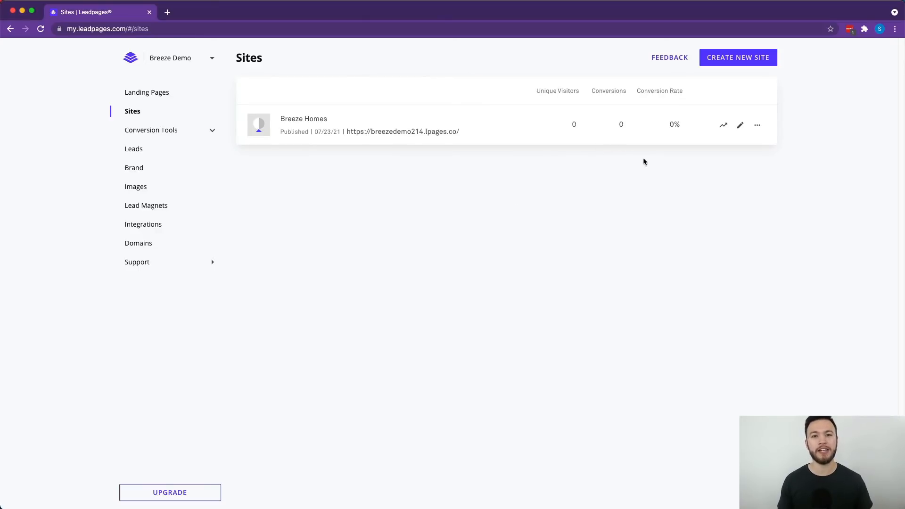
{"action": "left_click", "coordinate": [721, 128]}
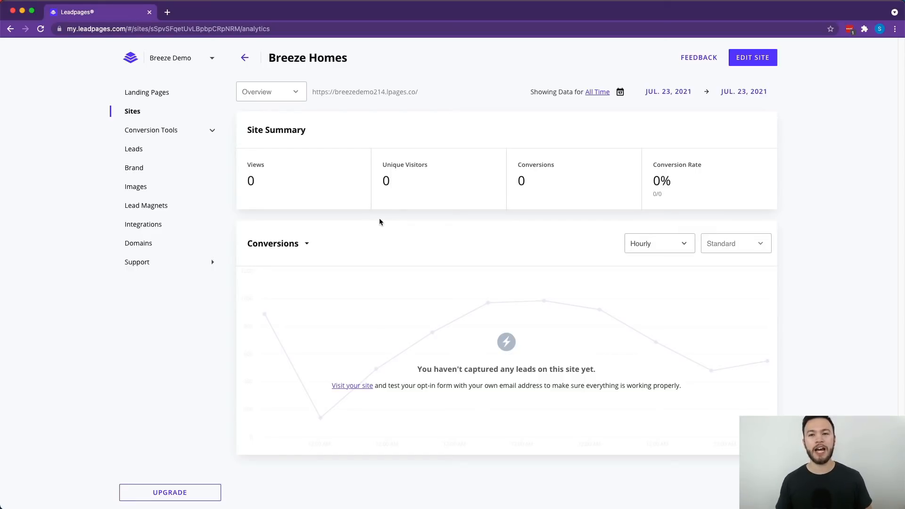
- Expand Conversion Tools and browse the Pop-Ups and Alert Bars pages
{"action": "left_click", "coordinate": [169, 130]}
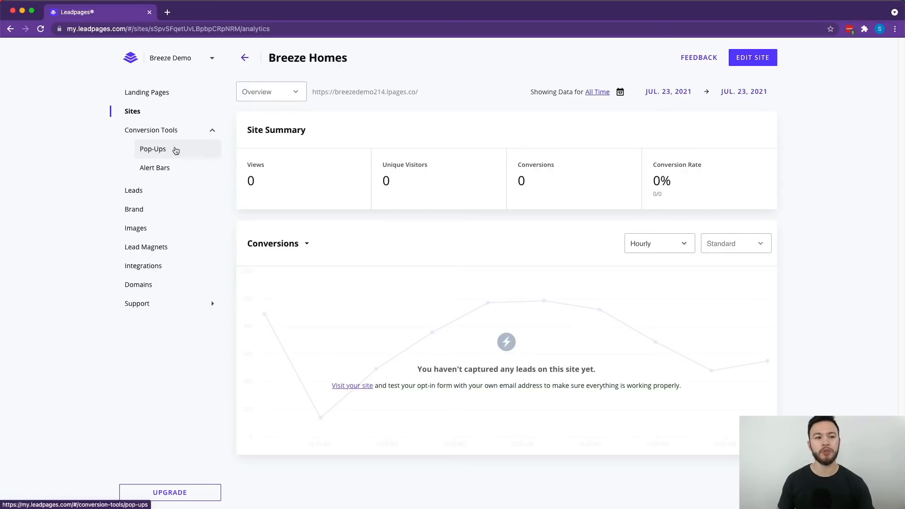
{"action": "left_click", "coordinate": [175, 150]}
{"action": "left_click", "coordinate": [171, 172]}
{"action": "left_click", "coordinate": [178, 154]}
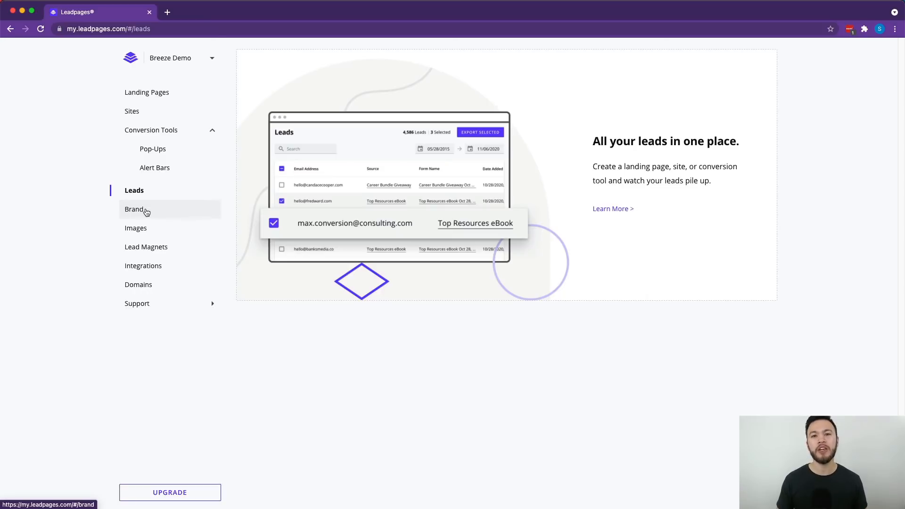
- Show the Brand settings page from the dashboard sidebar
{"action": "left_click", "coordinate": [145, 211]}
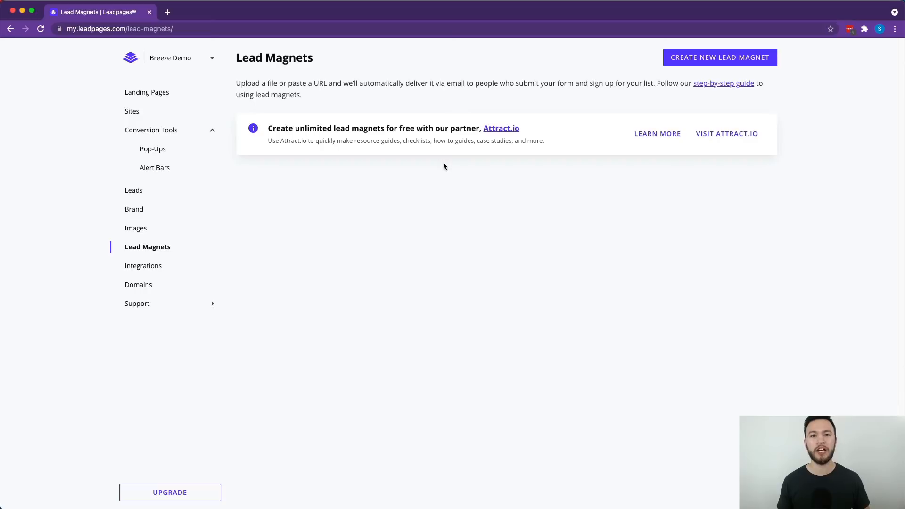
- Review the native Integrations list, then move to the Landing Pages overview
{"action": "left_click", "coordinate": [170, 270]}
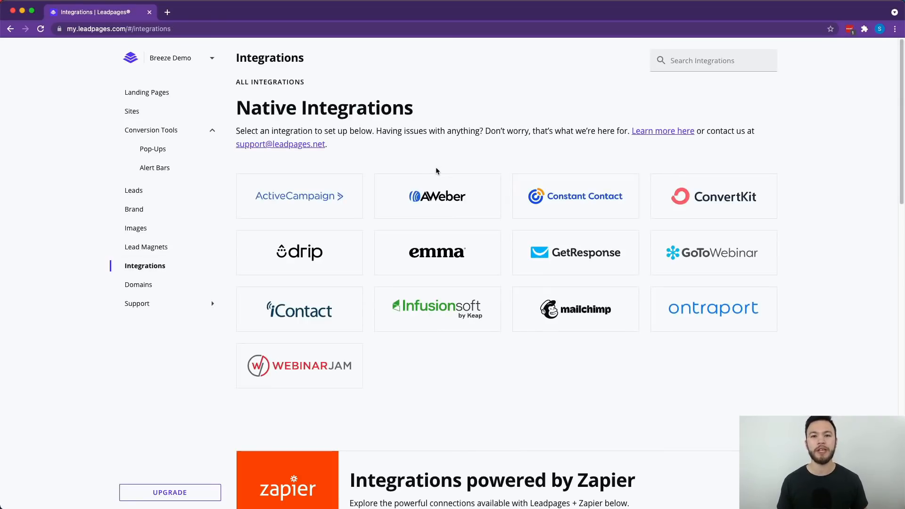
{"action": "left_click", "coordinate": [155, 91]}
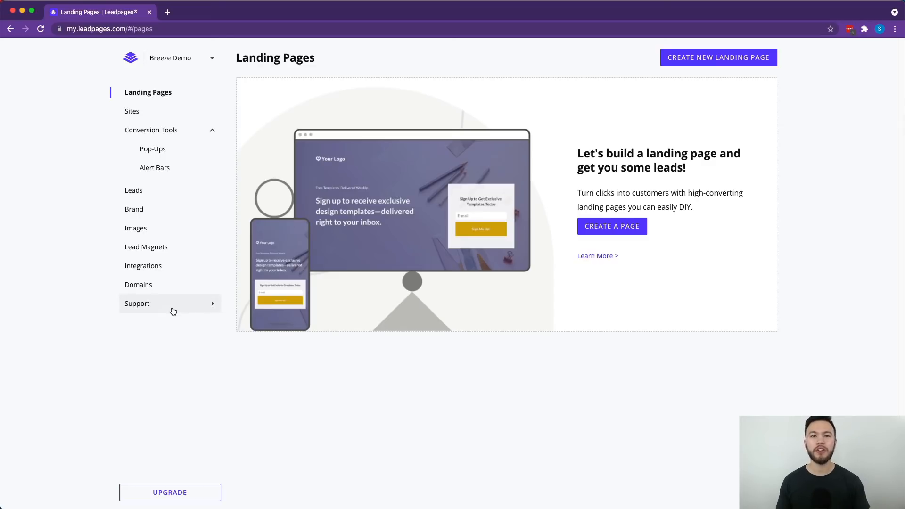
- Expand Support, then show the Breeze Demo account options menu
{"action": "left_click", "coordinate": [206, 308]}
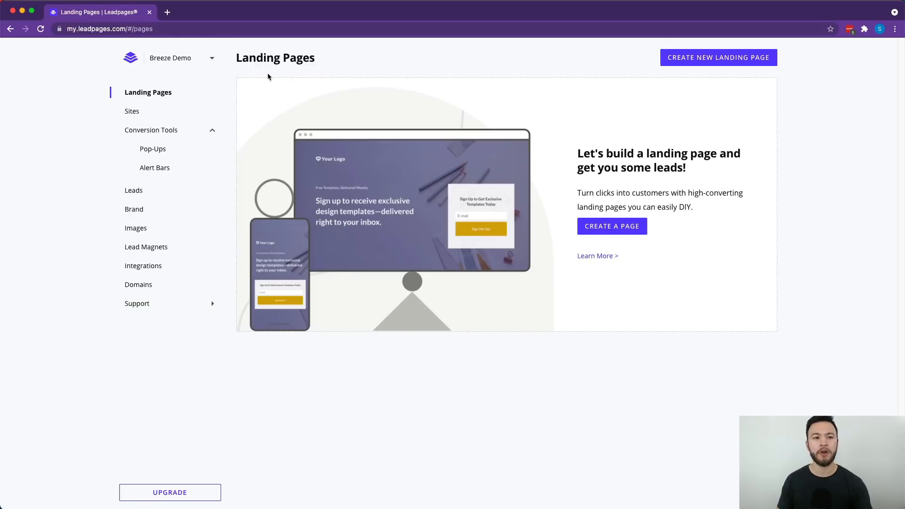
{"action": "left_click", "coordinate": [213, 61]}
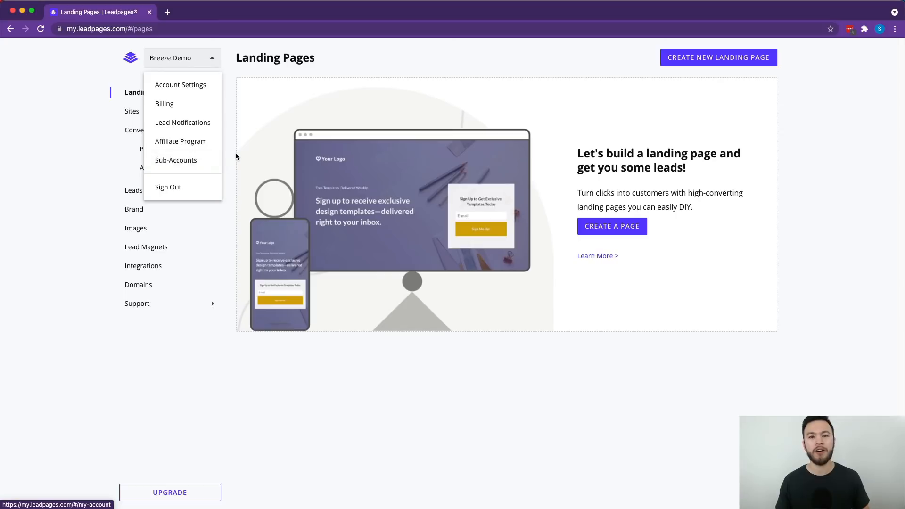
- Dismiss the Breeze Demo account options menu
{"action": "left_click", "coordinate": [245, 160]}
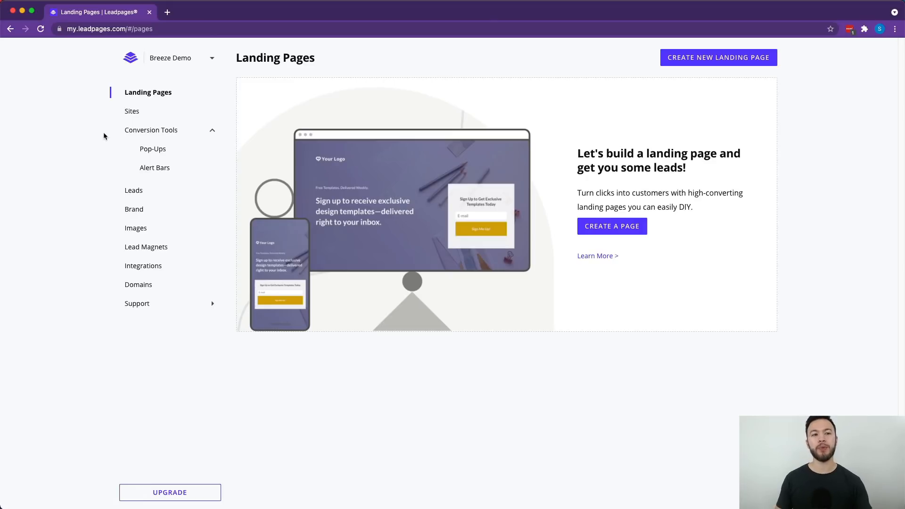
- Load the Domains settings showing breezedemo214.lpages.co for Breeze Homes
{"action": "left_click", "coordinate": [136, 286]}
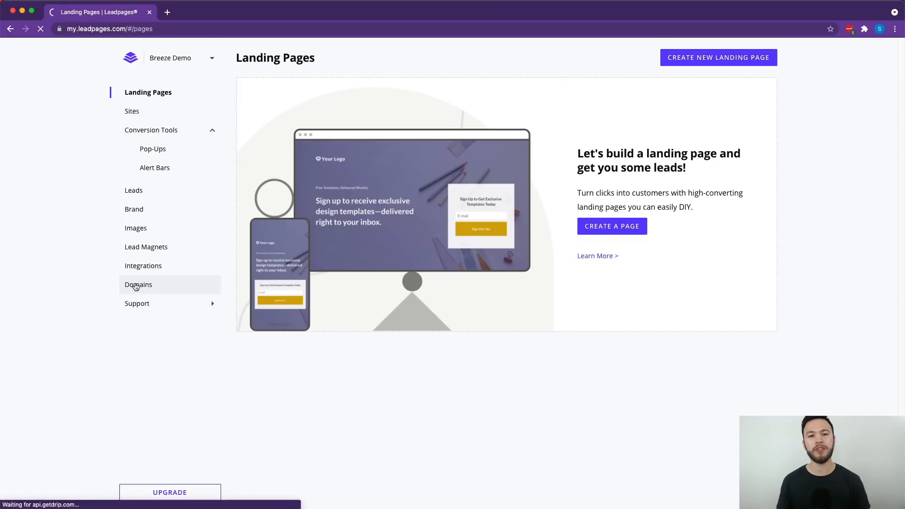